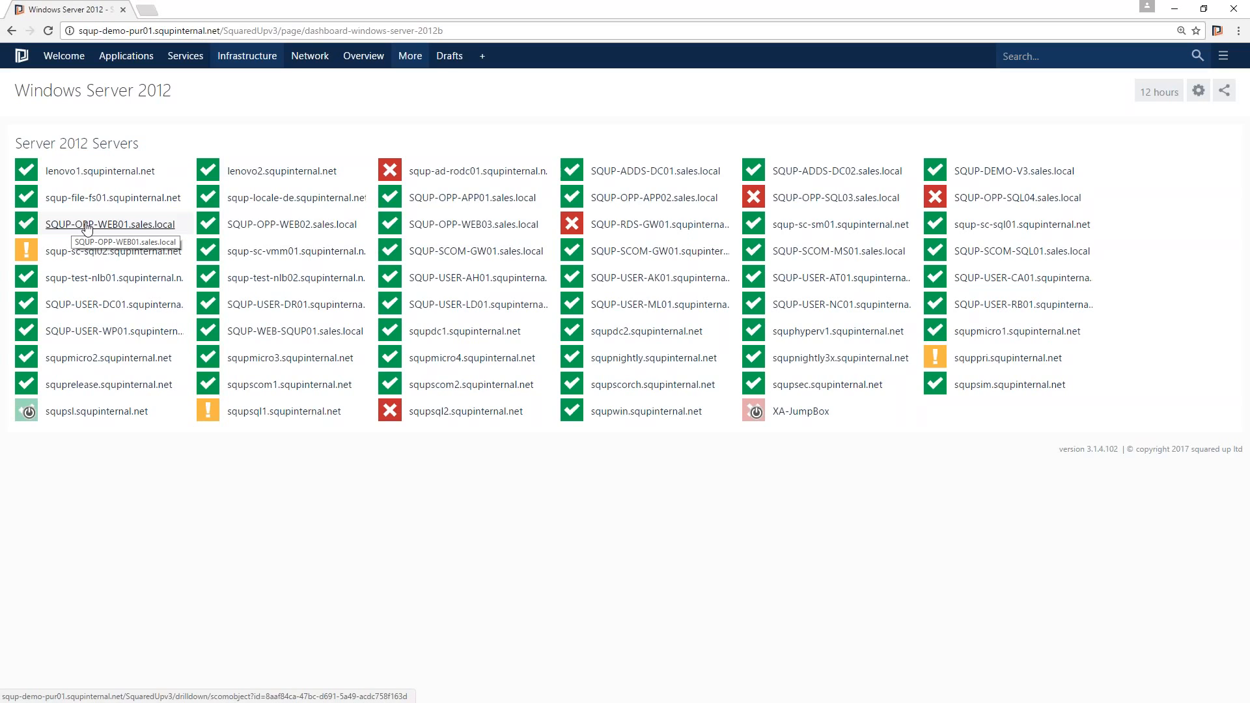
- Open server SQUP-OPP-WEB01.sales.local and go to its App Discovery view
left_click(88, 230)
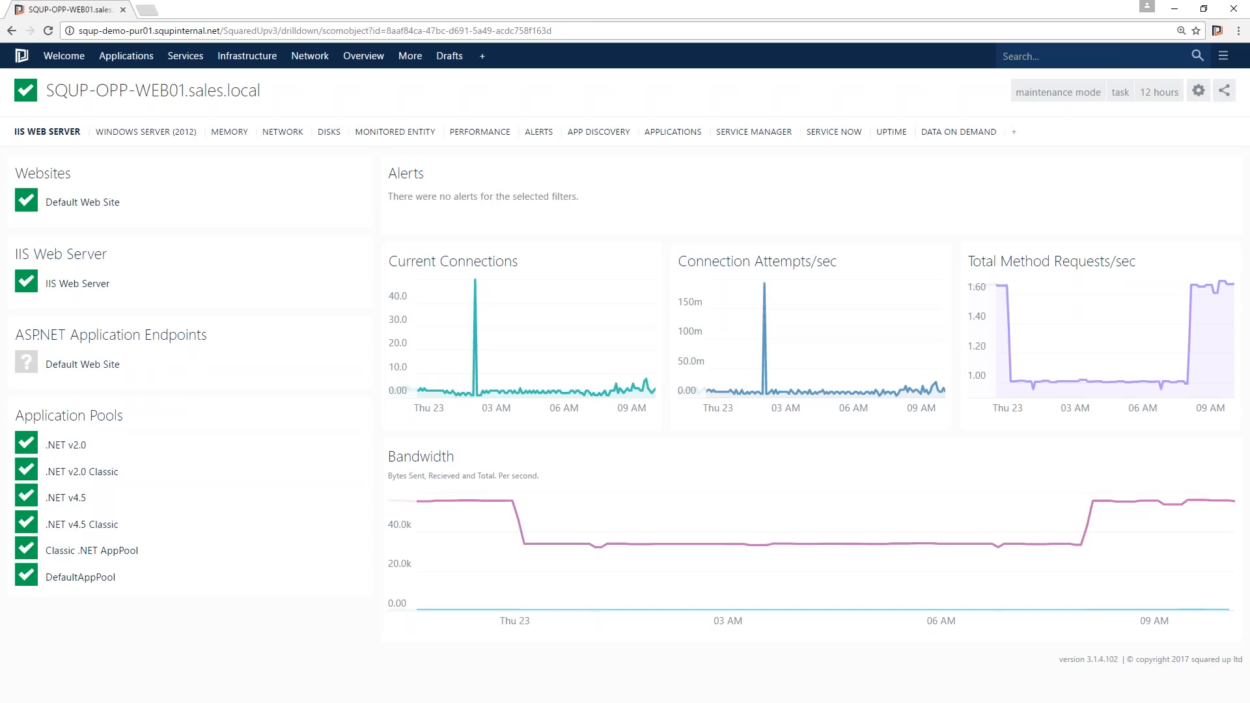
left_click(148, 132)
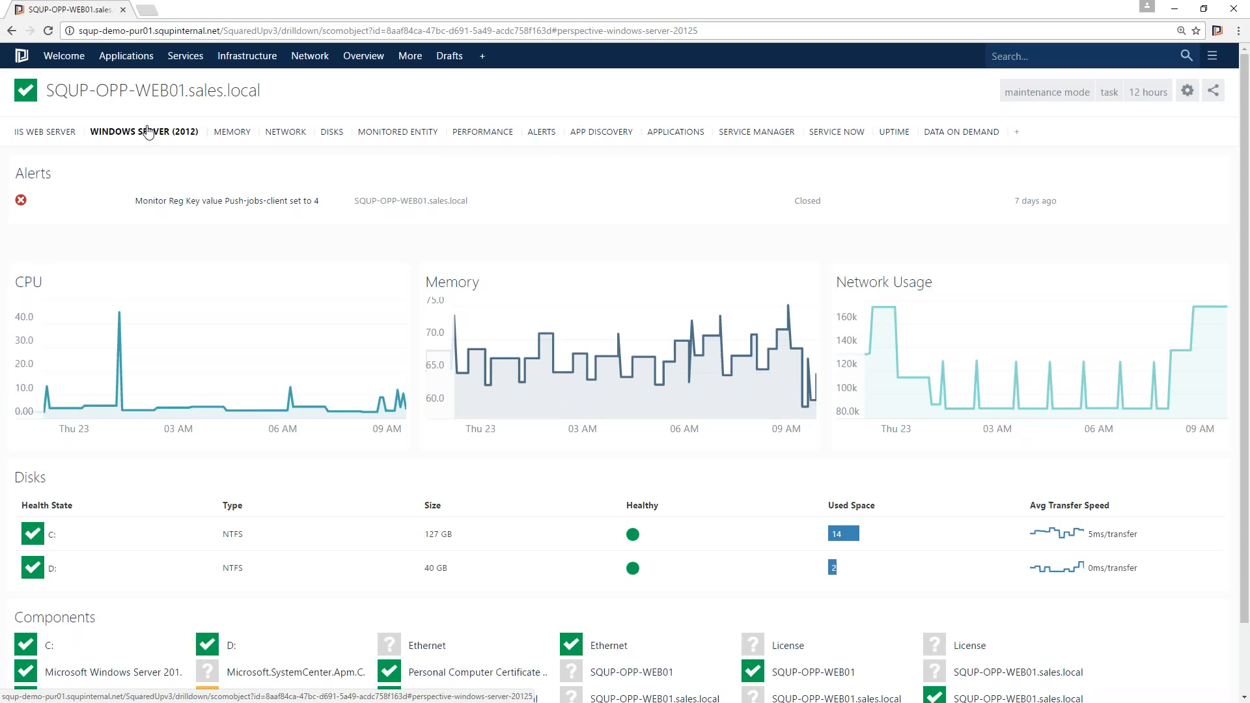
left_click(592, 139)
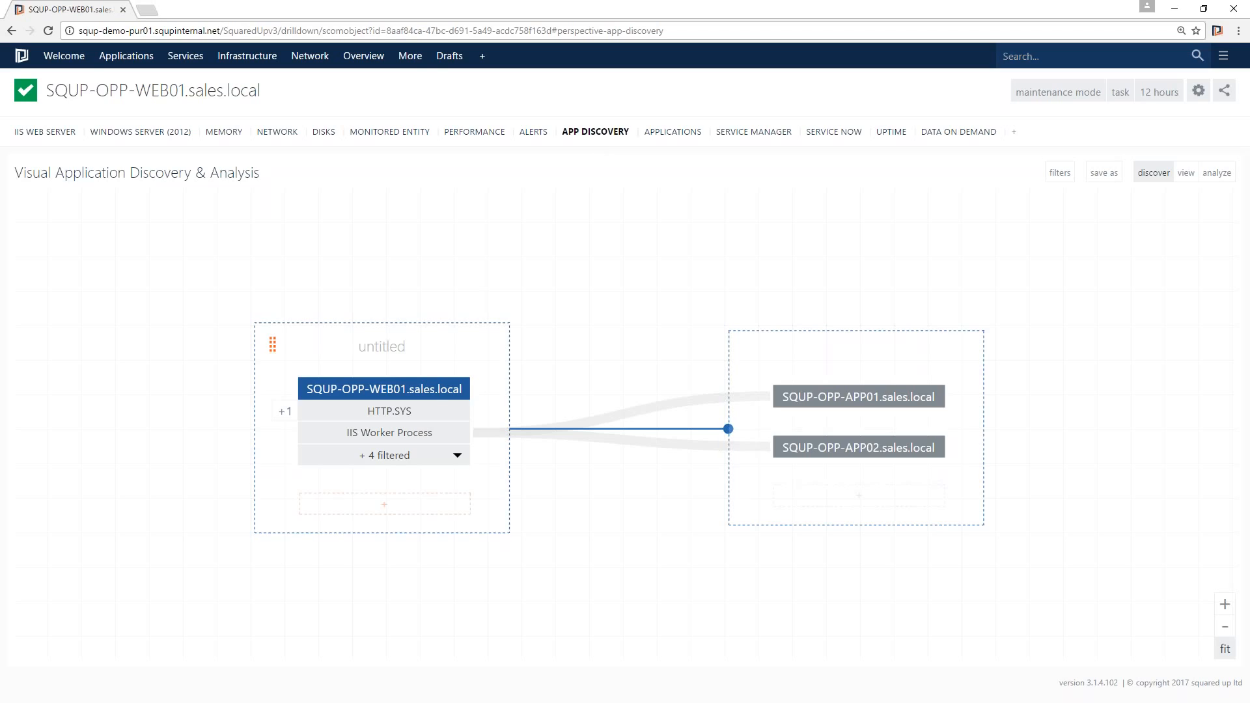
- Expand the filtered processes, unfilter Microsoft Monitoring Agent, and add it back to the global filters
mouse_move(402, 436)
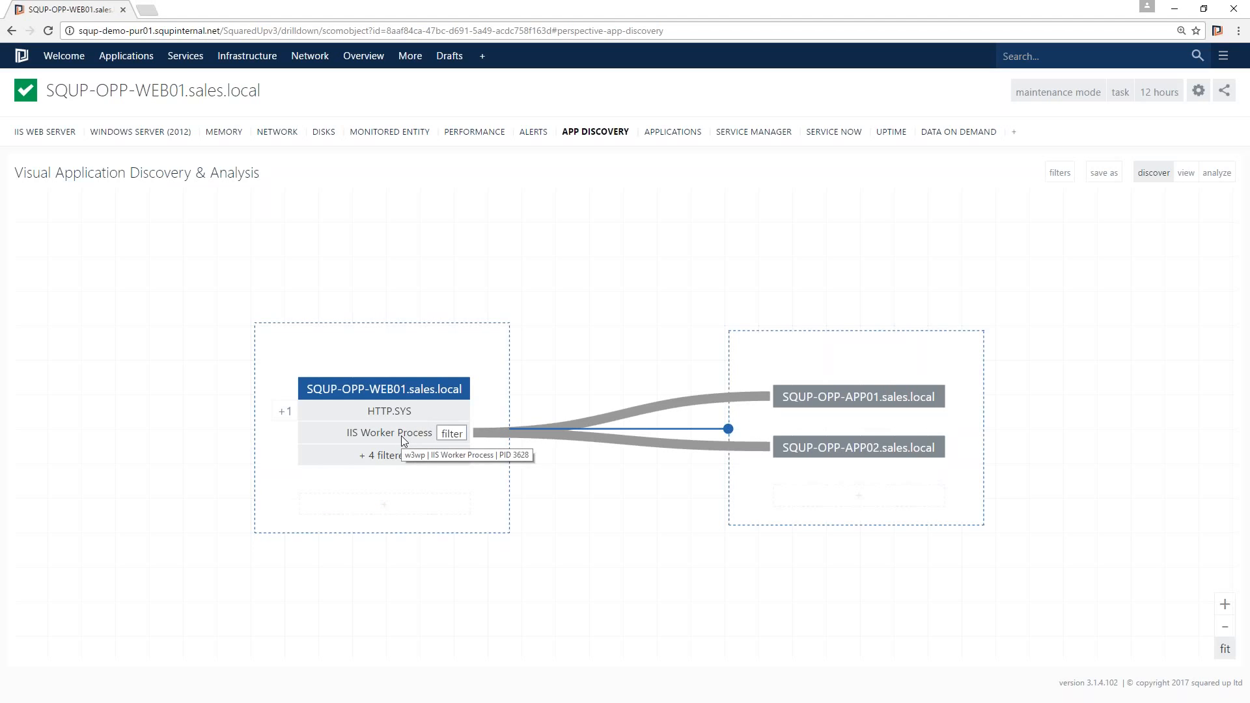
mouse_move(655, 418)
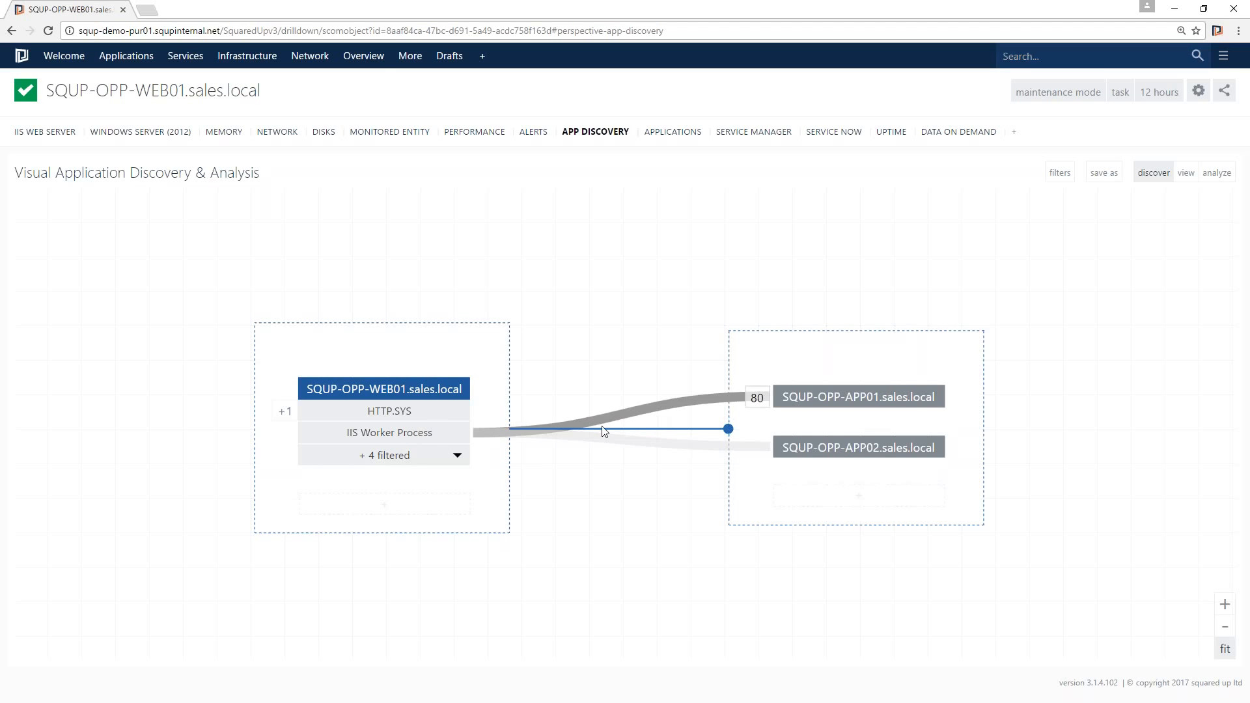
left_click(458, 457)
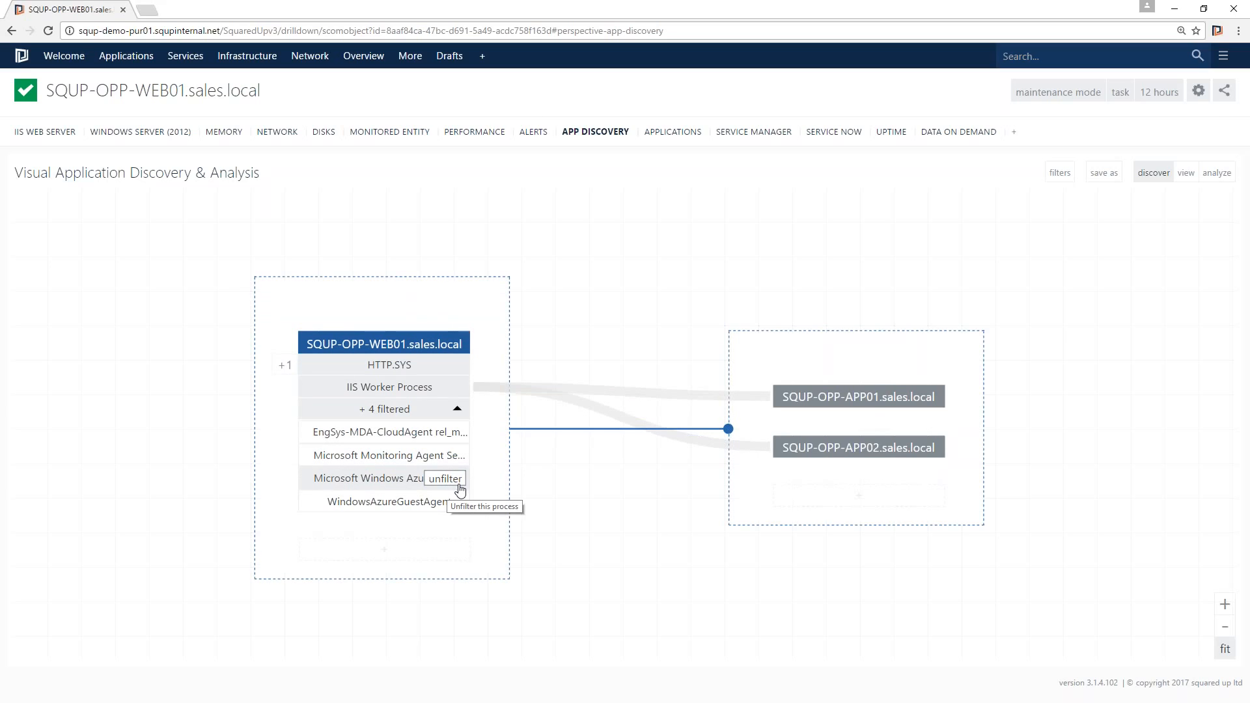
mouse_move(454, 462)
left_click(447, 456)
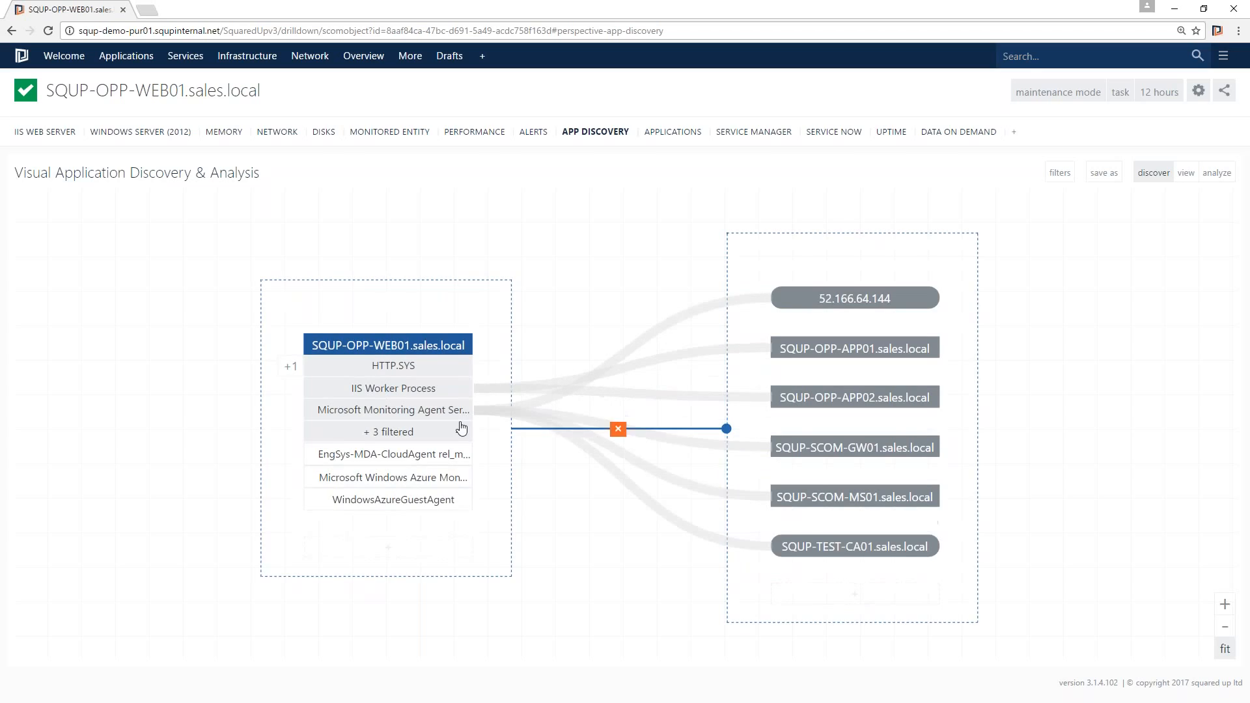
mouse_move(453, 414)
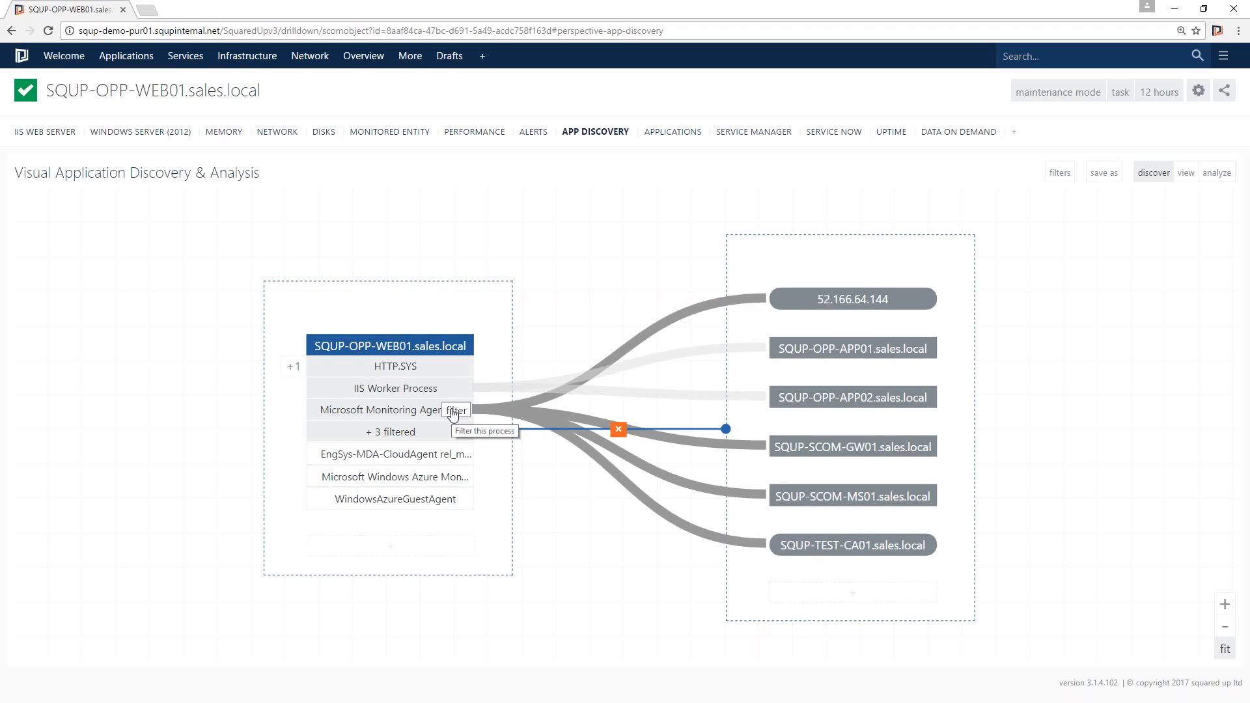
left_click(455, 411)
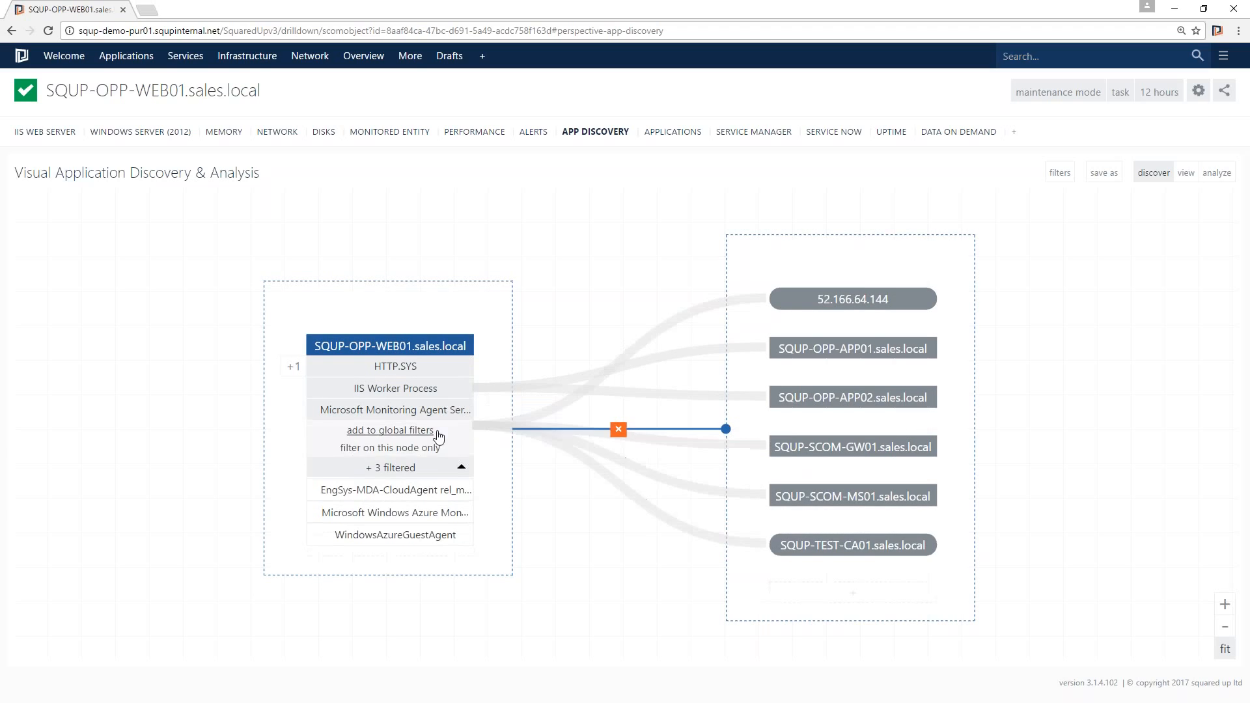
left_click(416, 431)
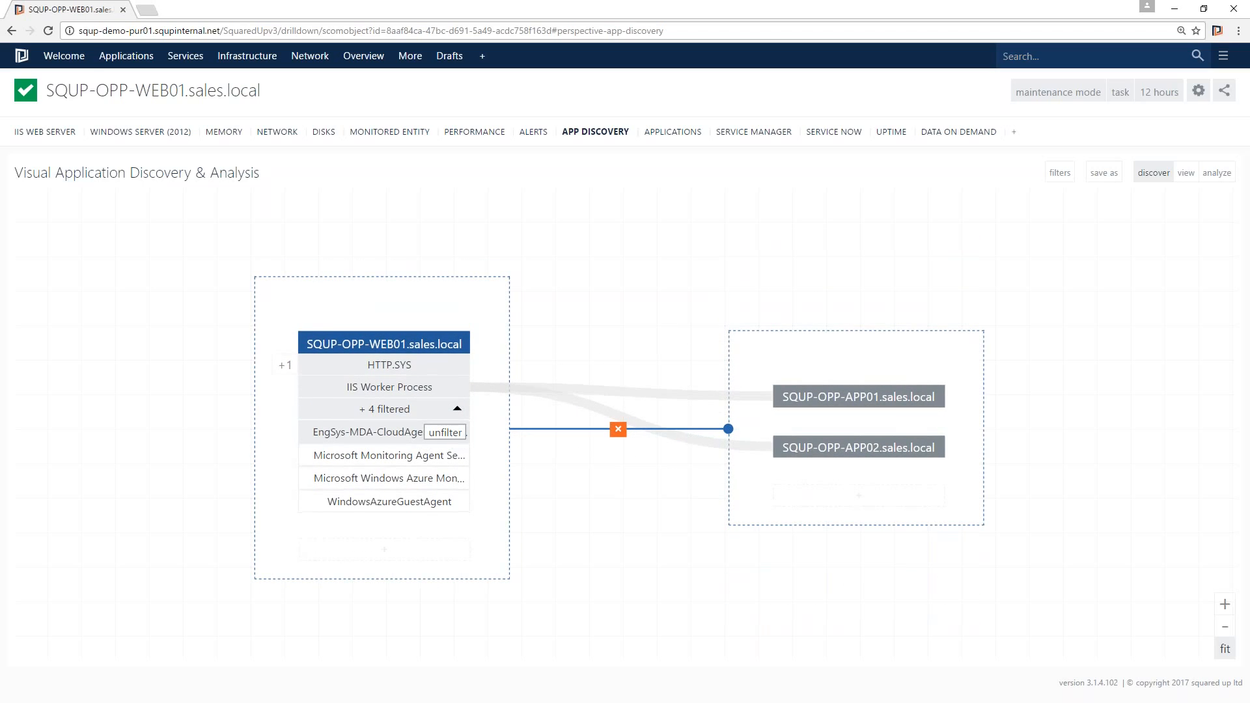
- Unfilter the EngSys-MDA-CloudAgent process, refilter it on this node only, and collapse the filtered list
left_click(455, 435)
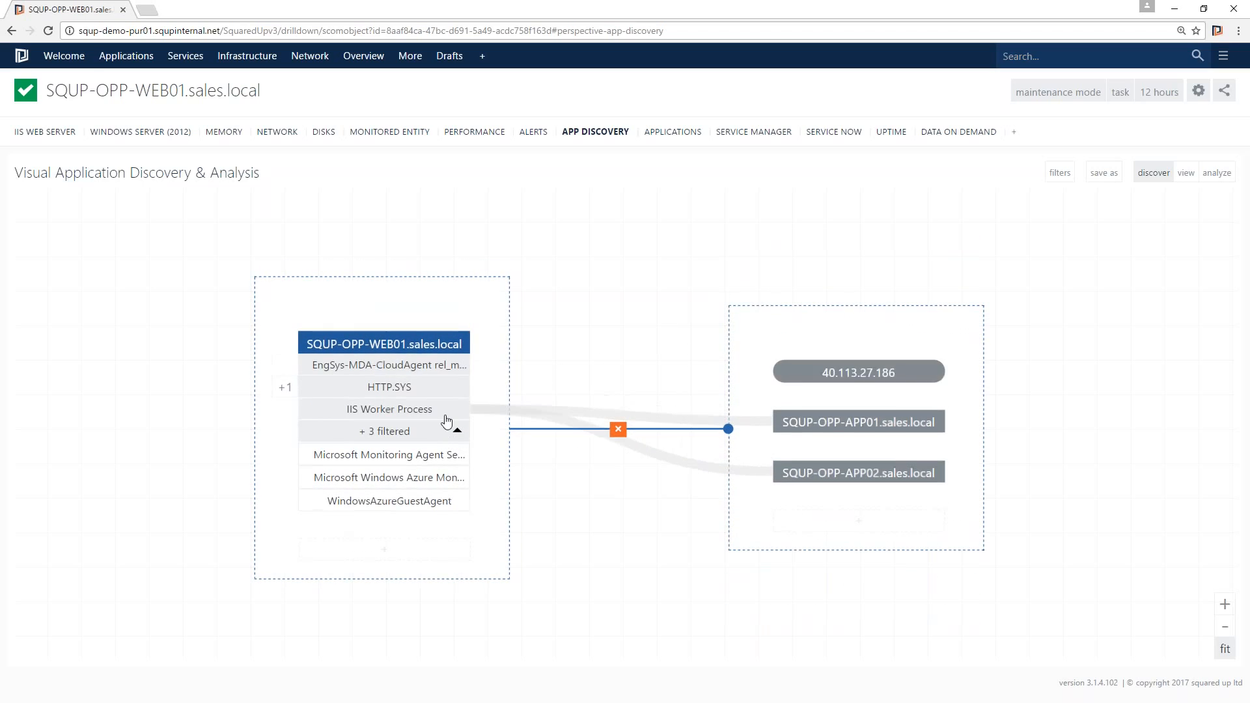
left_click(451, 367)
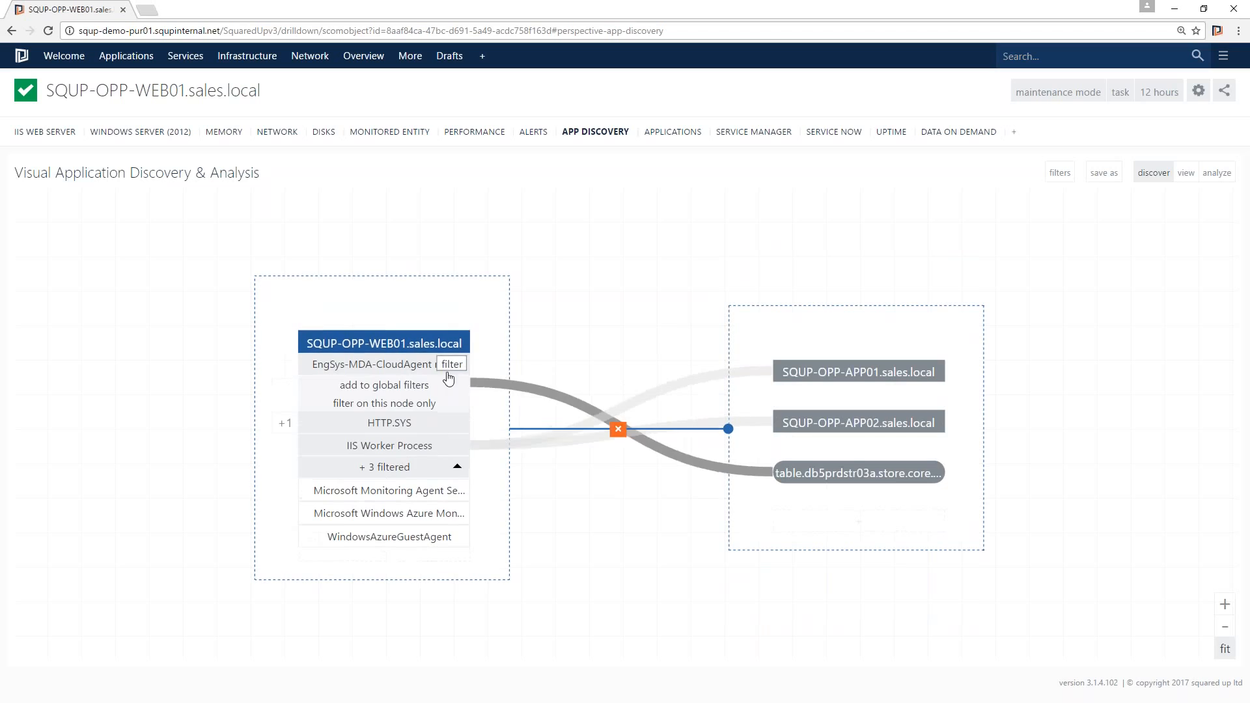
left_click(416, 404)
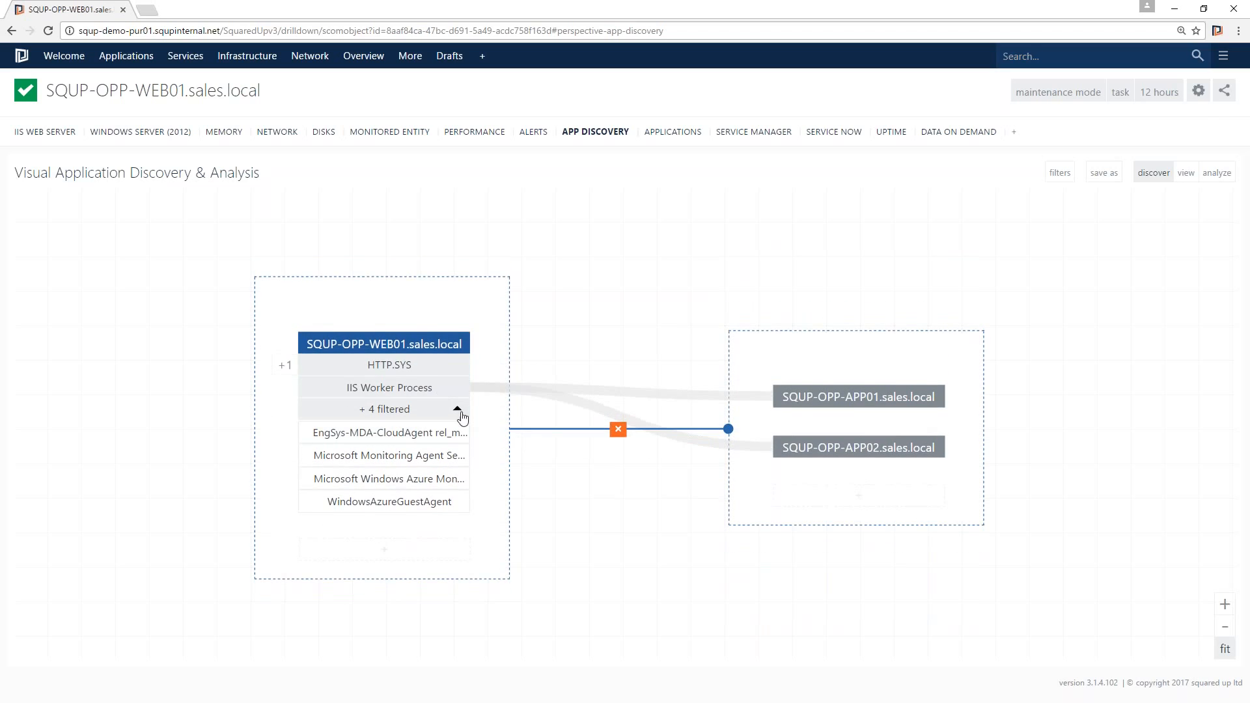
left_click(459, 410)
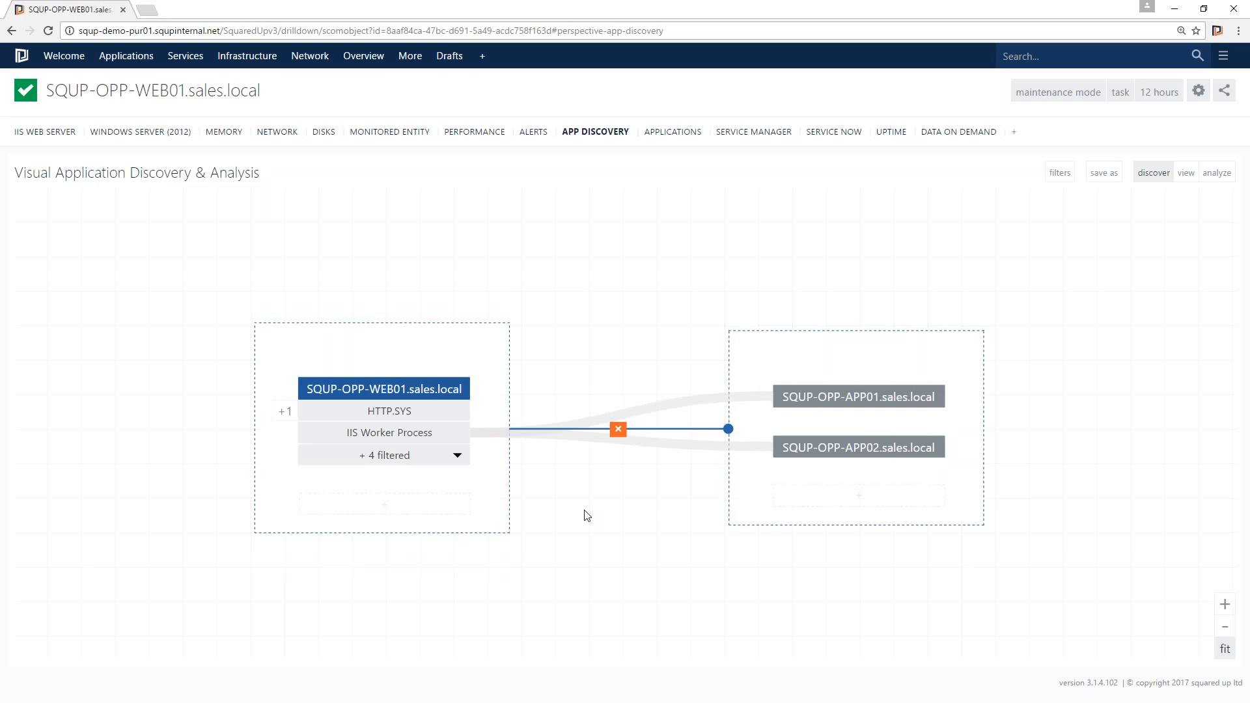
- Title the web server's group Web and the connected servers' group App
left_click(373, 343)
type("Web")
left_click(828, 346)
type("App")
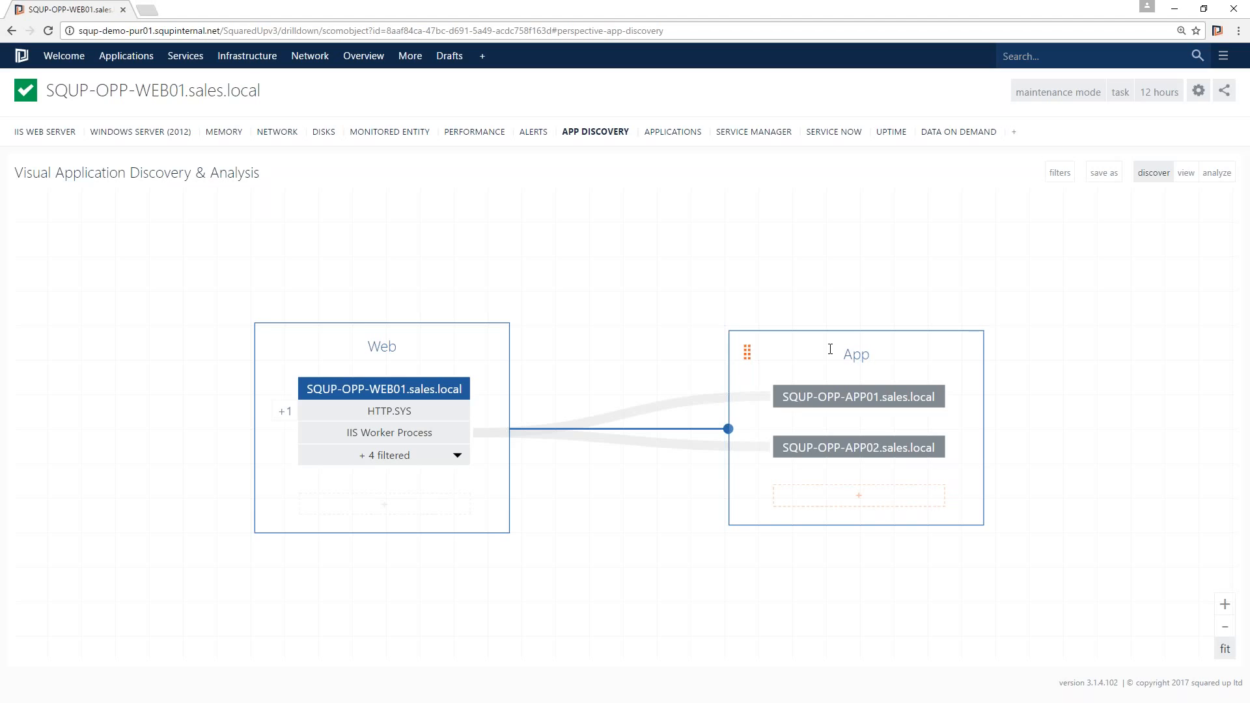
- Expand the downstream dependencies of SQUP-OPP-APP01 and SQUP-OPP-APP02.sales.local
left_click(859, 402)
left_click(871, 447)
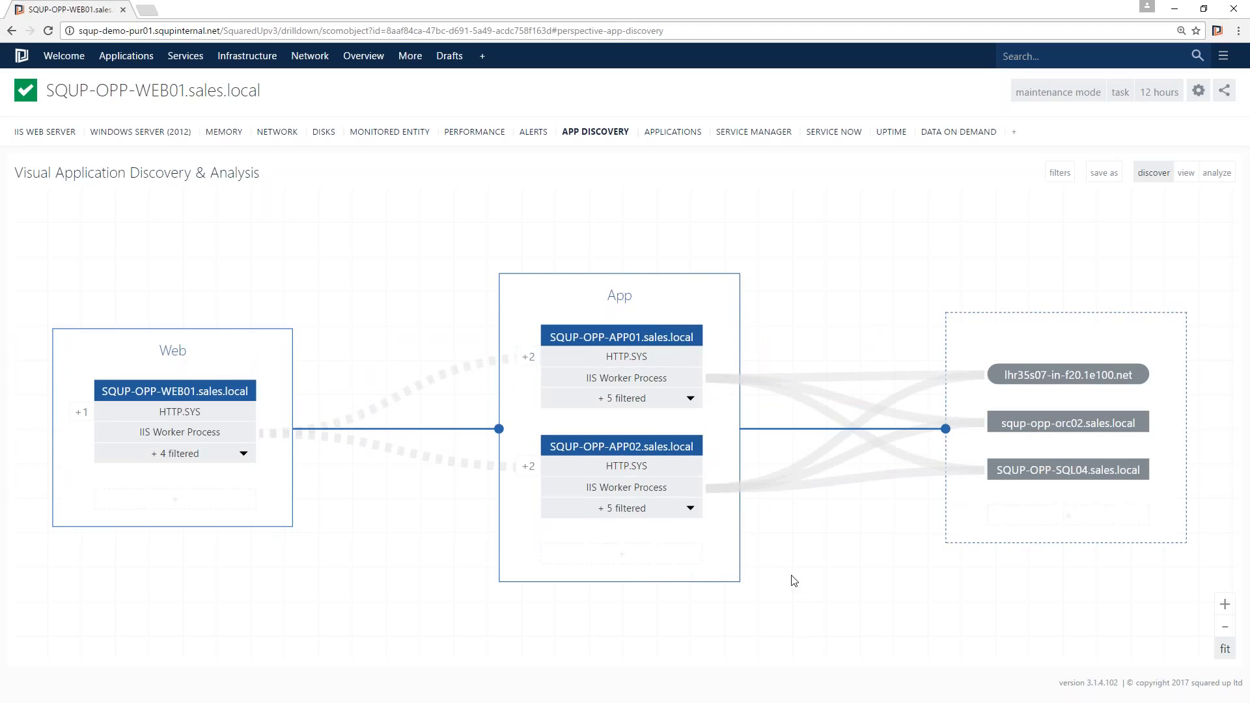
mouse_move(1056, 514)
mouse_move(1041, 376)
mouse_move(1058, 431)
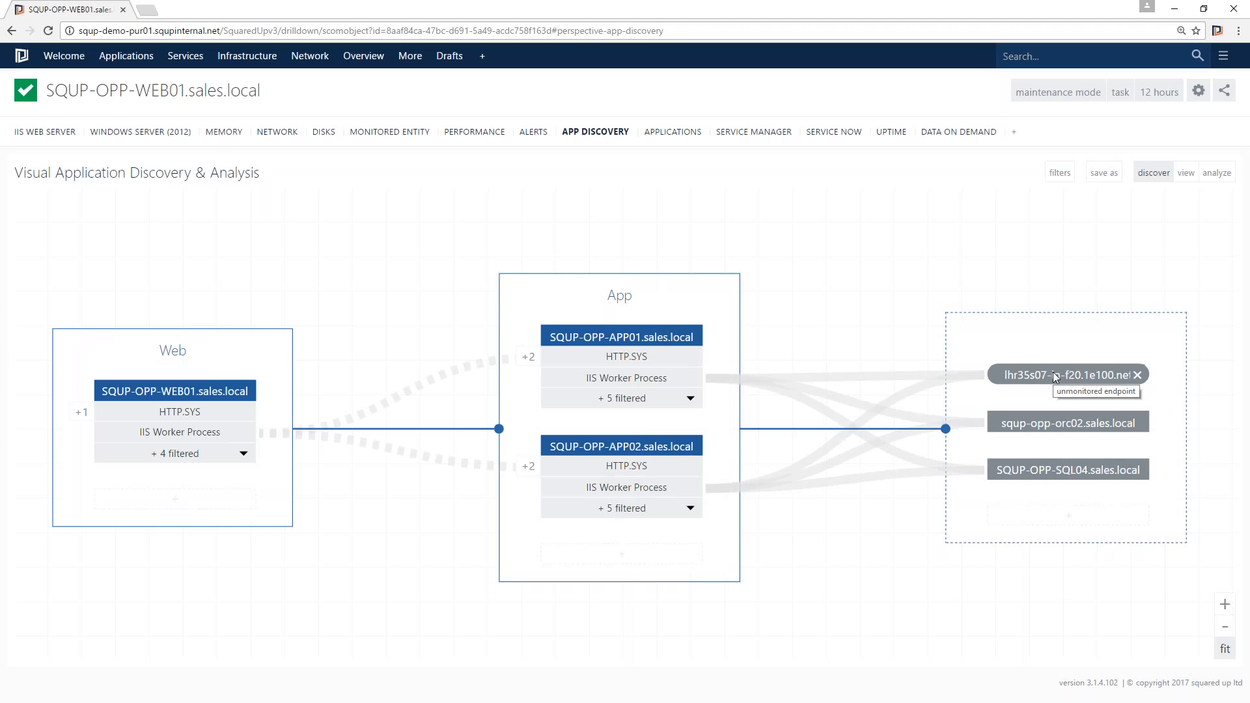
- Move the lhr35s07-in-f20.1e100.net endpoint into its own group and title it External Dependency
left_click_drag(1054, 373, 1052, 283)
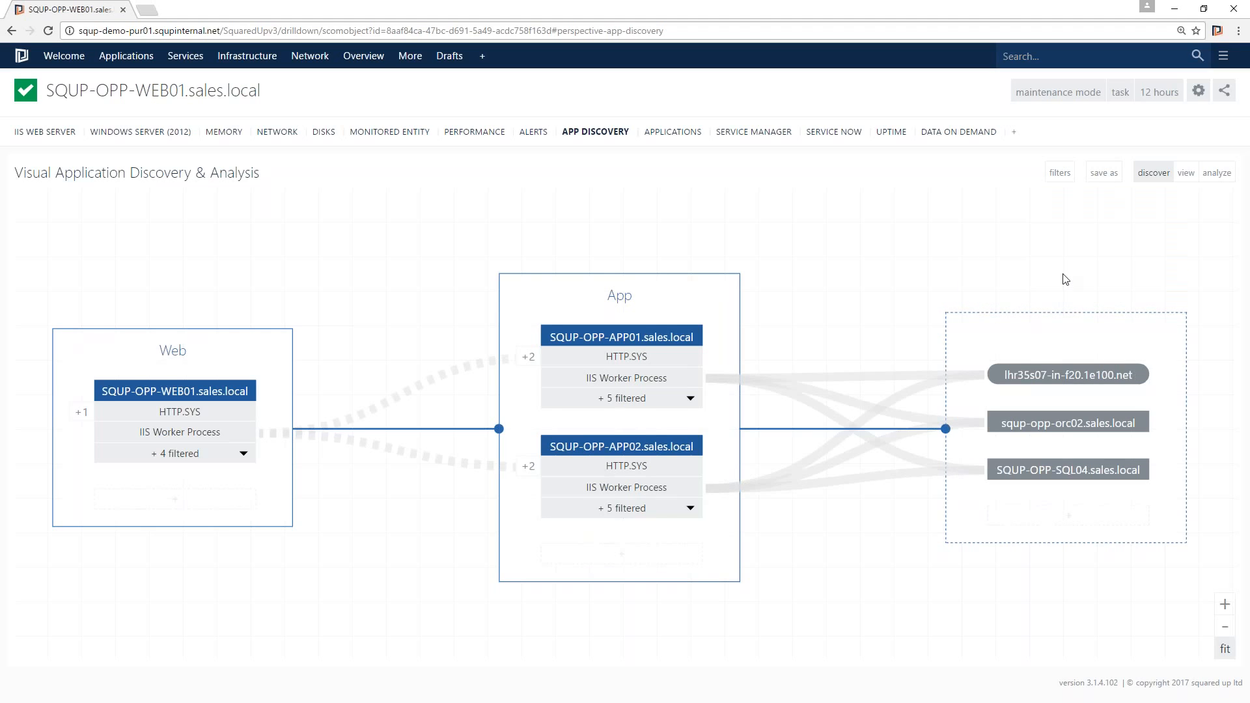
type("Extern")
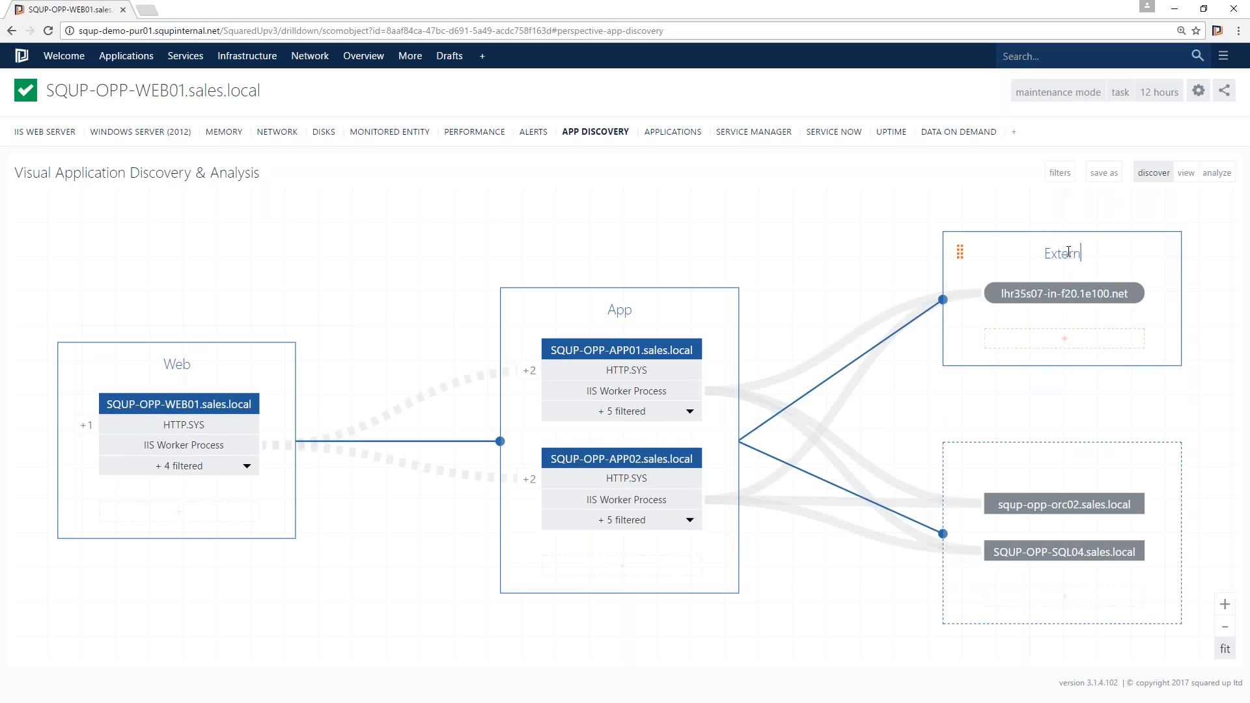
type("al Dependency")
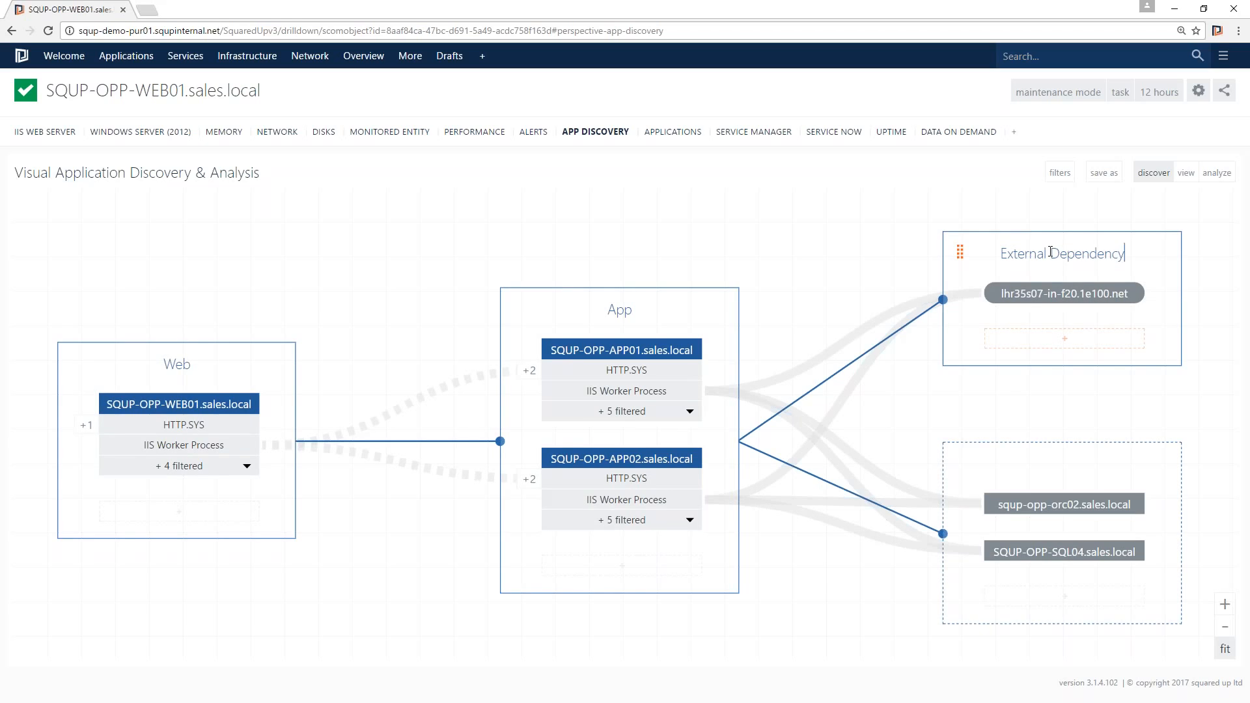
- Separate squp-opp-orc02.sales.local into its own group and title it Oracle DB
left_click(763, 301)
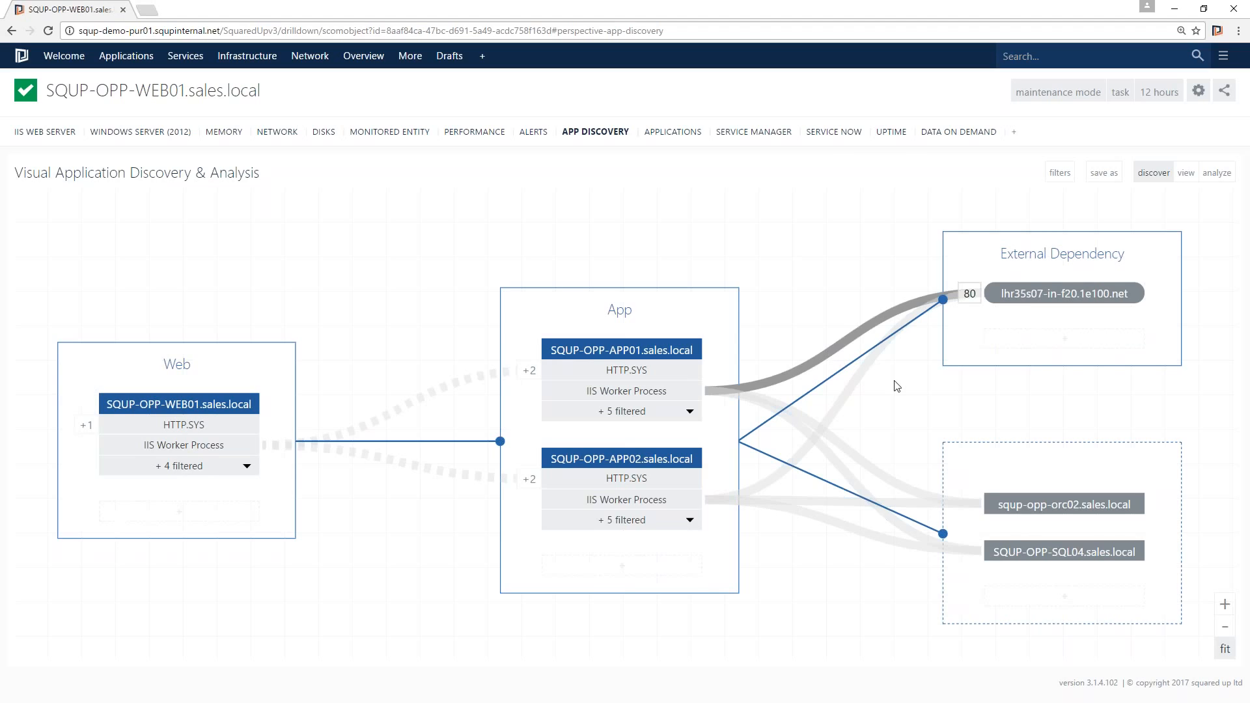
mouse_move(1019, 452)
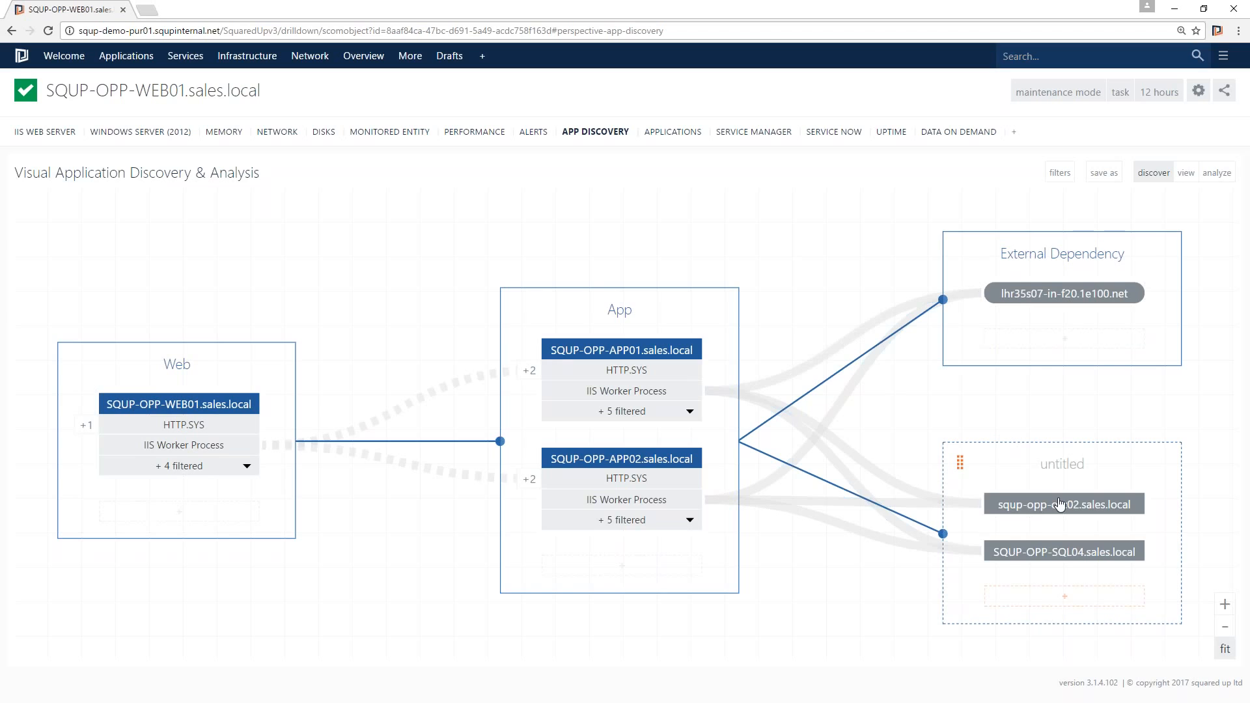
left_click_drag(1061, 505, 1060, 423)
mouse_move(956, 398)
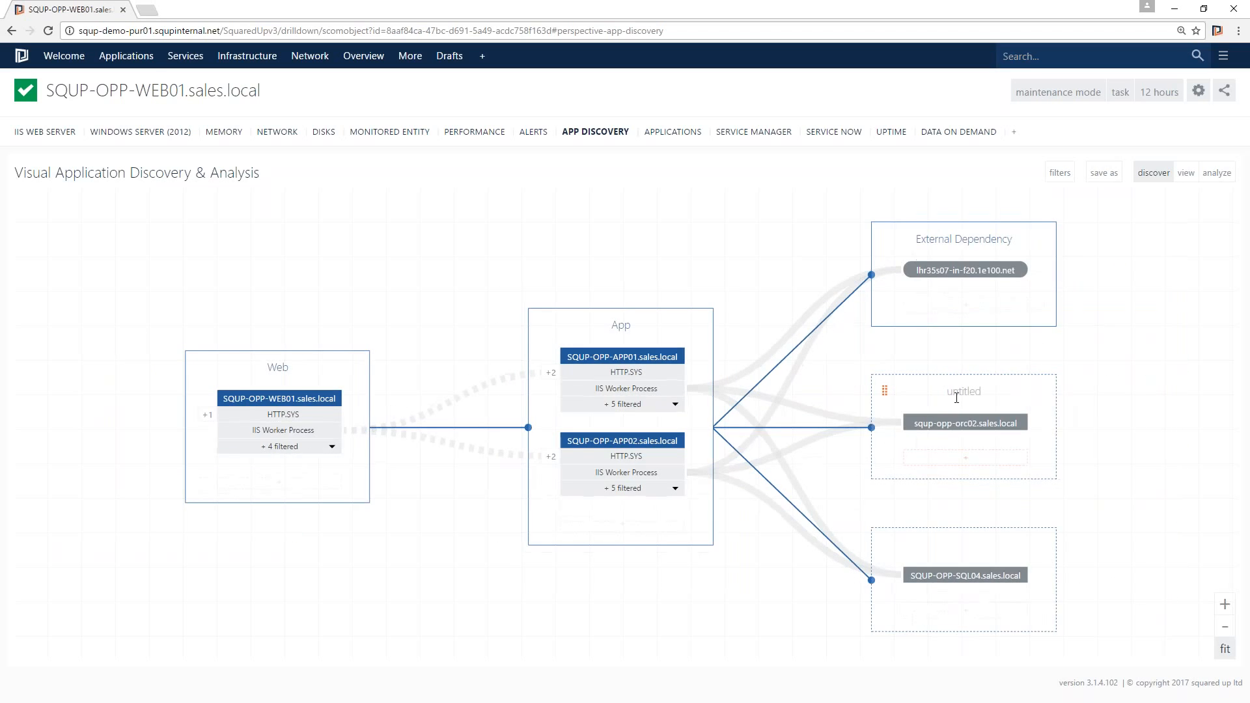
type("Oracle DB")
- Title the group holding SQUP-OPP-SQL04.sales.local as SQL DB
left_click(975, 543)
type("SQL DB")
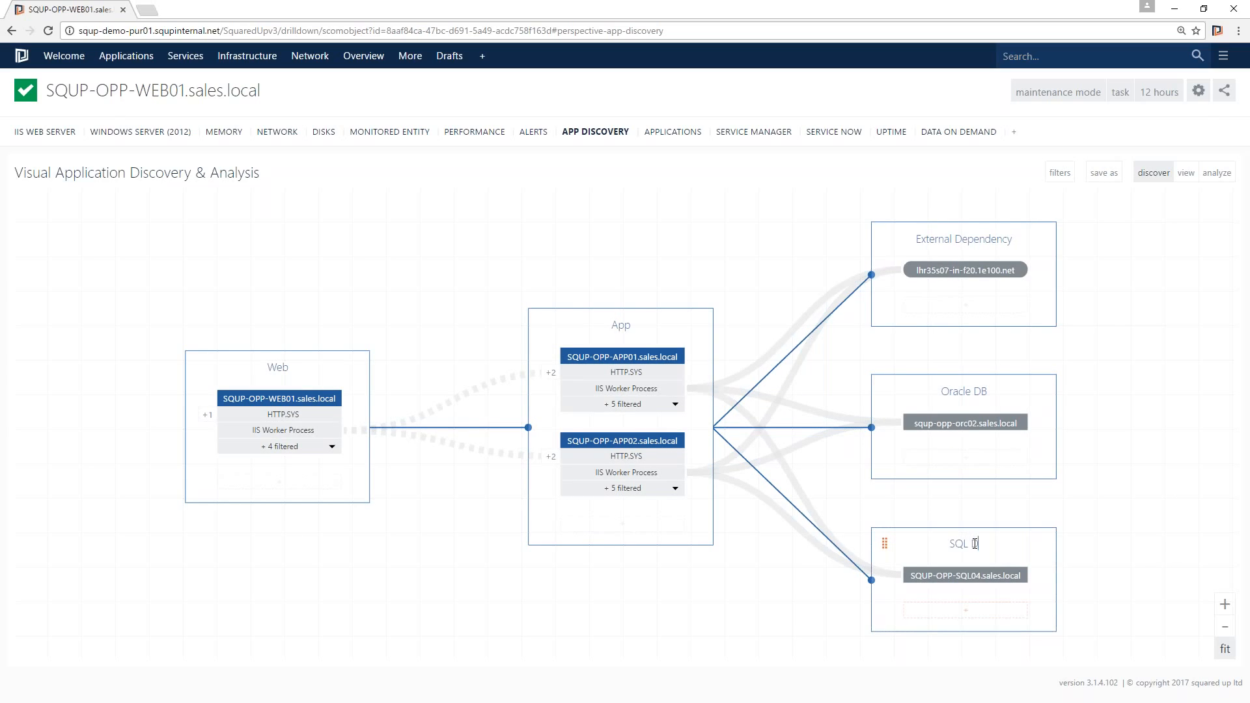
- Expand SQUP-OPP-SQL04's dependencies and move SQUP-OPP-SQL03.sales.local into the SQL DB group
left_click(974, 576)
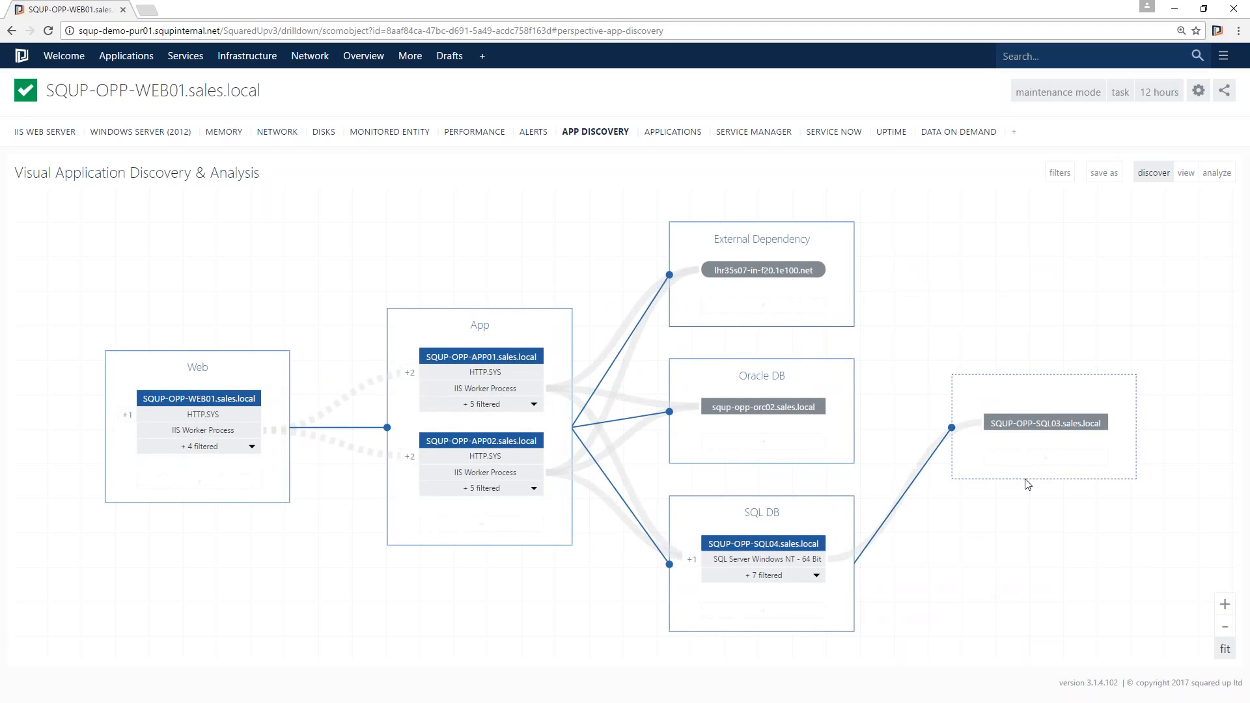
left_click_drag(1050, 423, 776, 613)
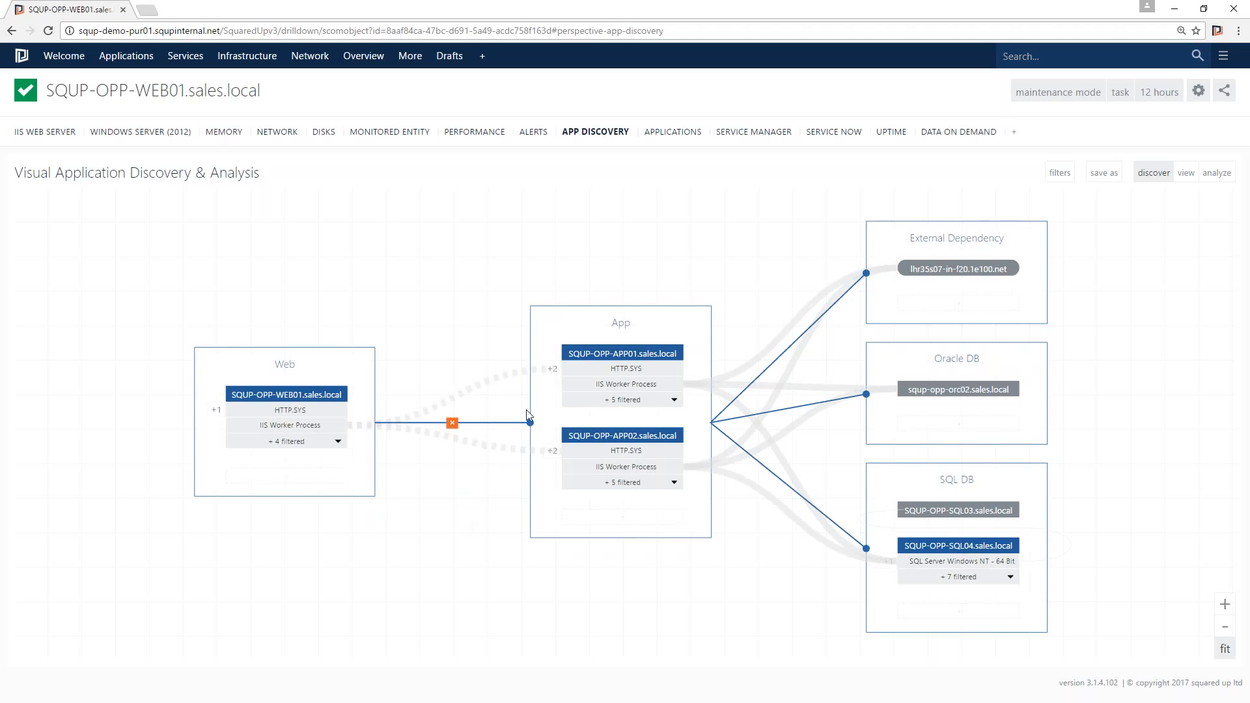
- Reveal APP02's other callers and move SQUP-OPP-WEB02 and SQUP-OPP-WEB03 into the Web group
left_click(553, 454)
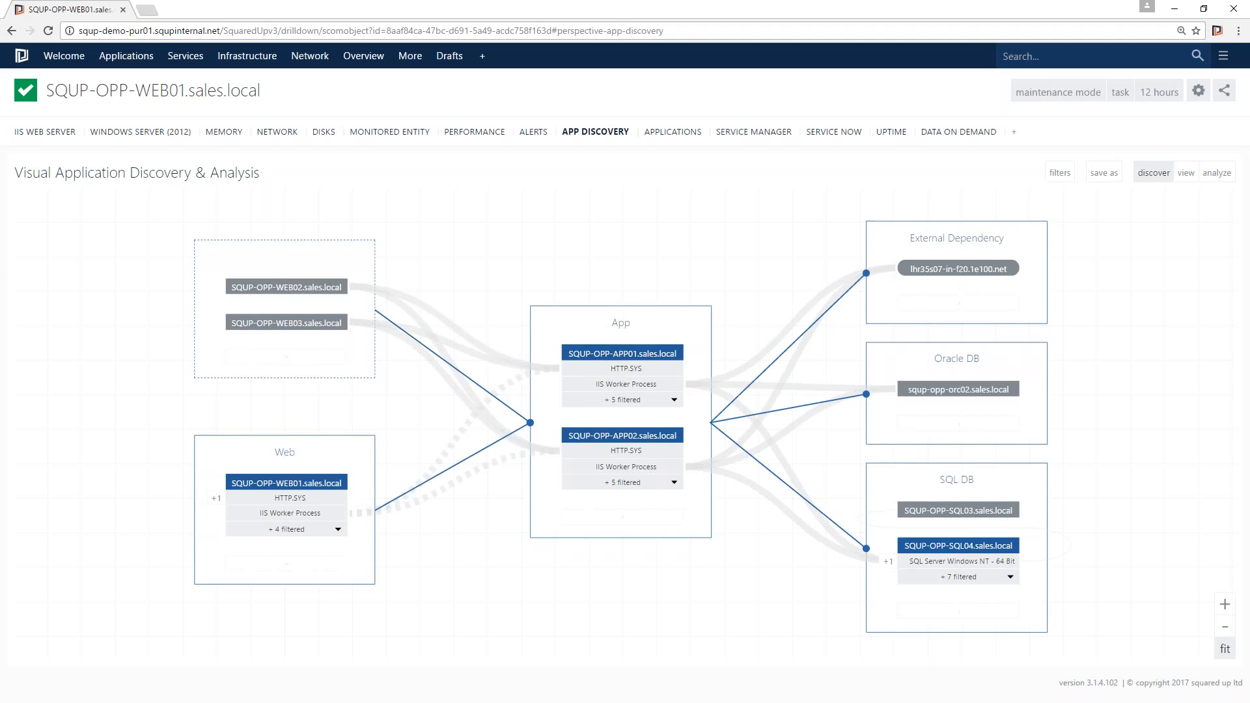
mouse_move(313, 287)
left_click_drag(286, 288, 300, 564)
left_click_drag(291, 287, 307, 571)
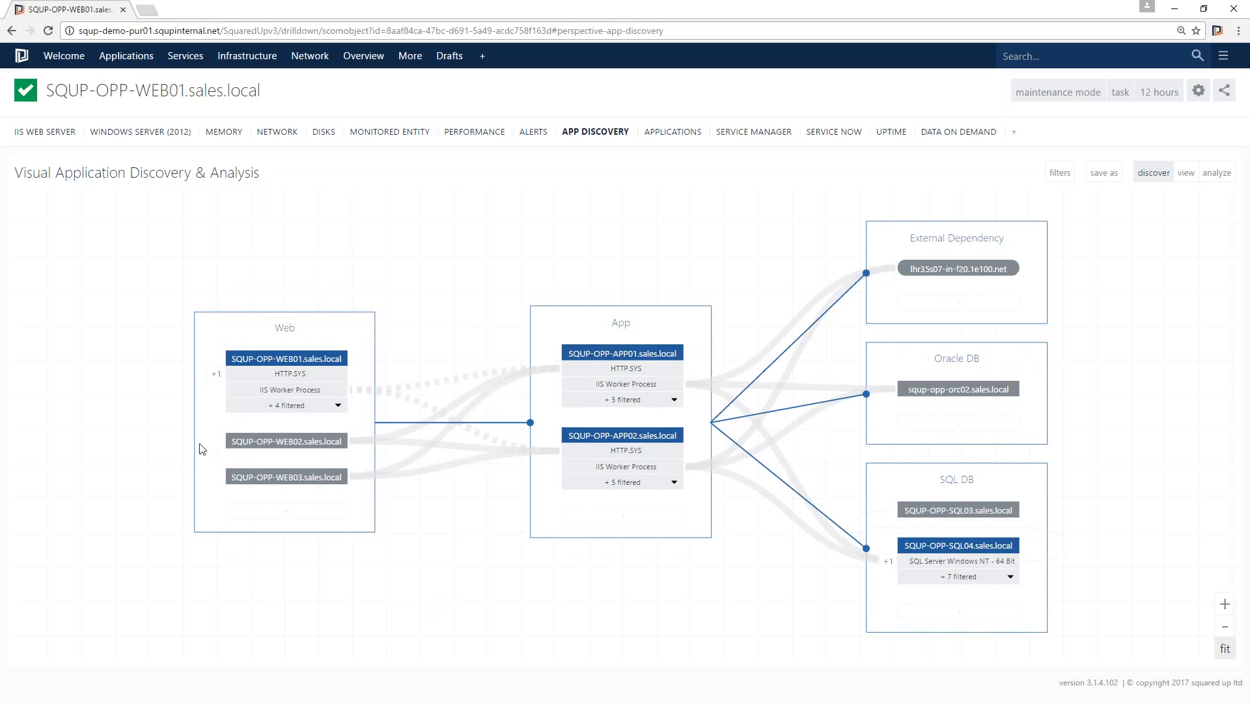
- Reveal WEB01's incoming caller squp-opp-lb01.sales.local and title its group NetScaler
left_click(218, 375)
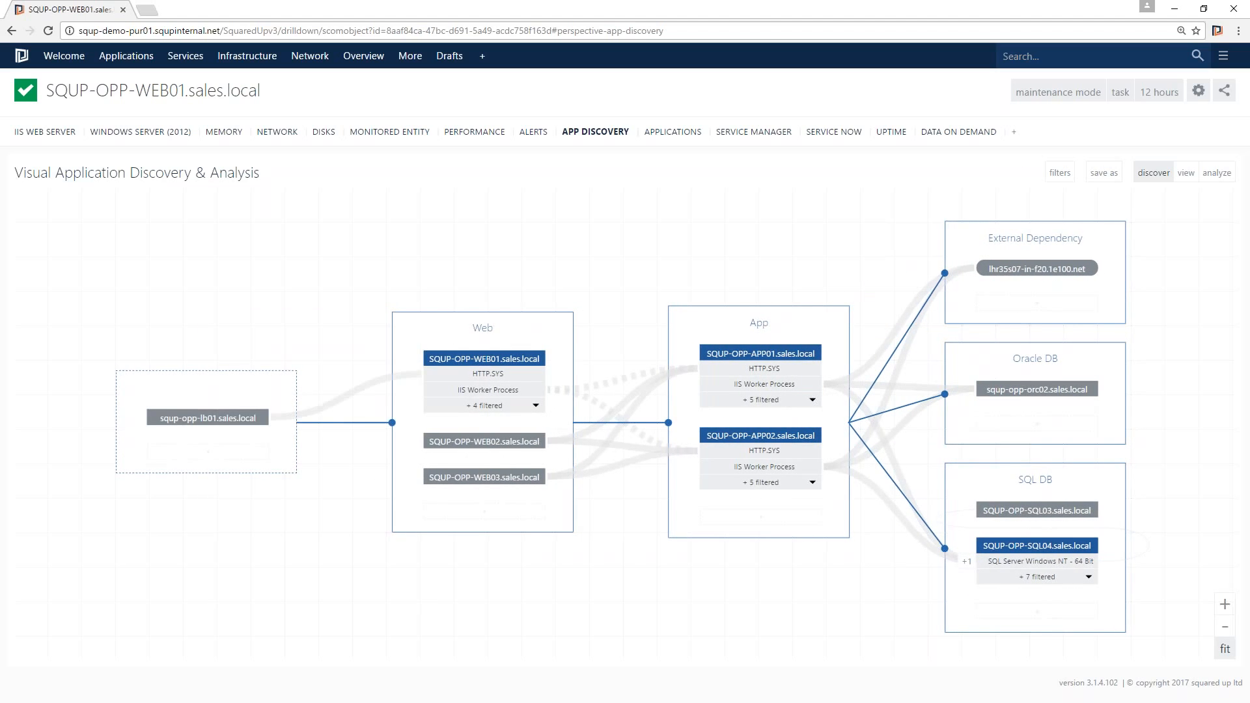
mouse_move(204, 383)
left_click(205, 383)
type("NetScla")
type("er")
- Save the discovered map as a monitored application named Sales app and download its management pack
mouse_move(991, 389)
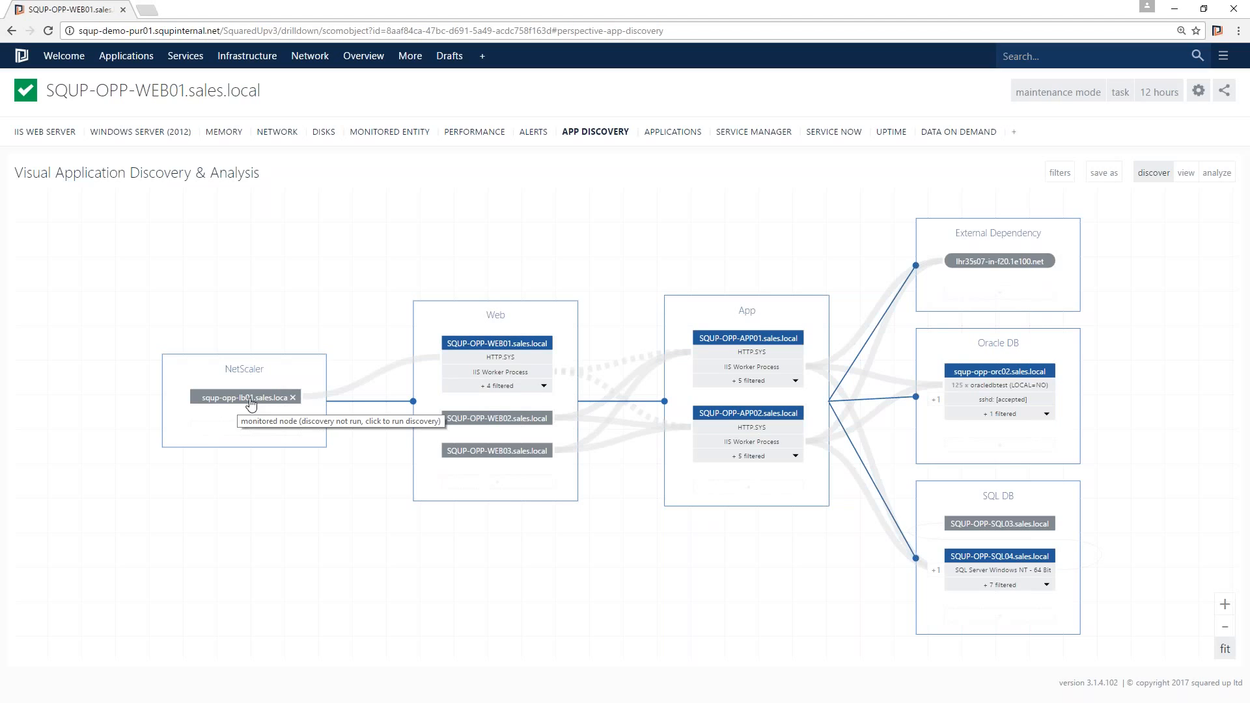
left_click(1106, 175)
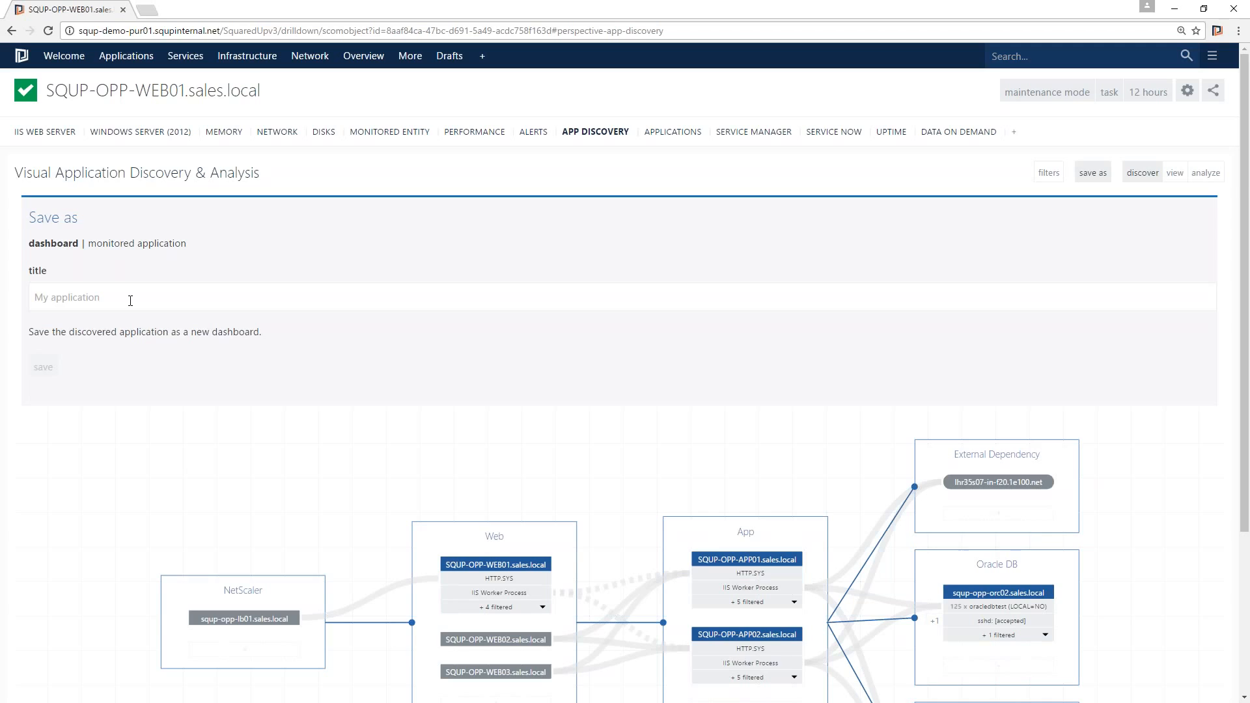
left_click(138, 244)
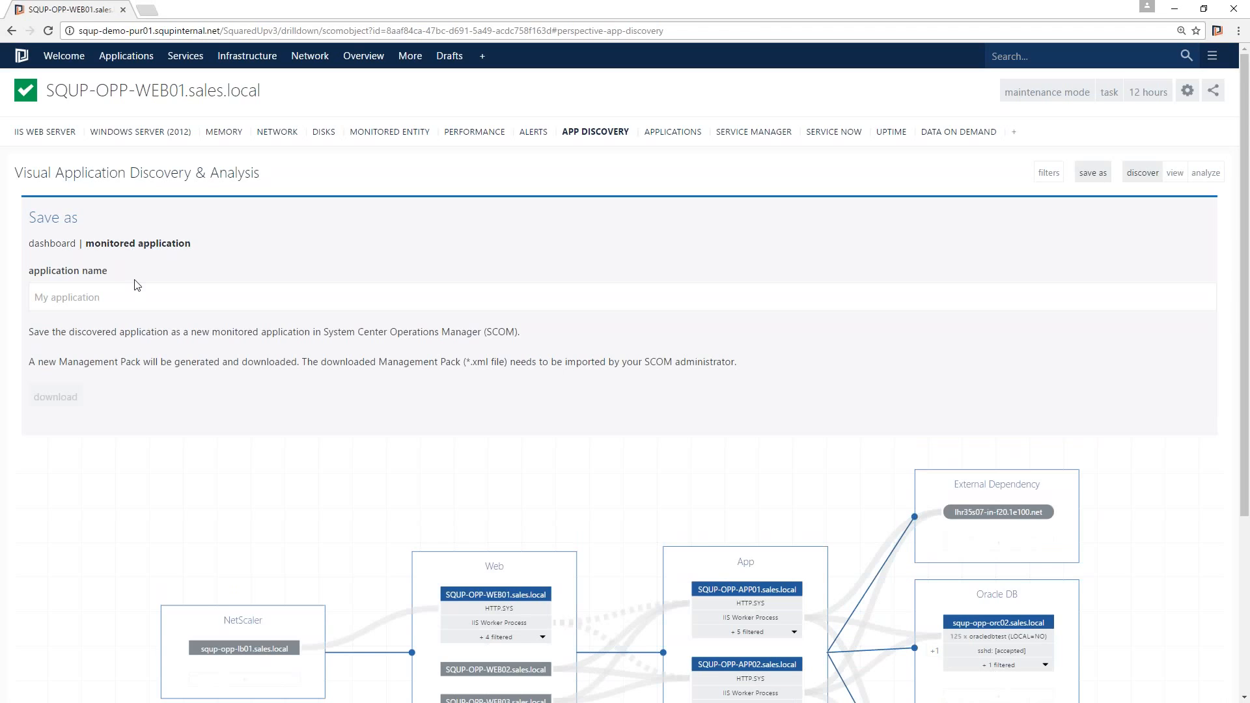
left_click(141, 297)
type("Sales app")
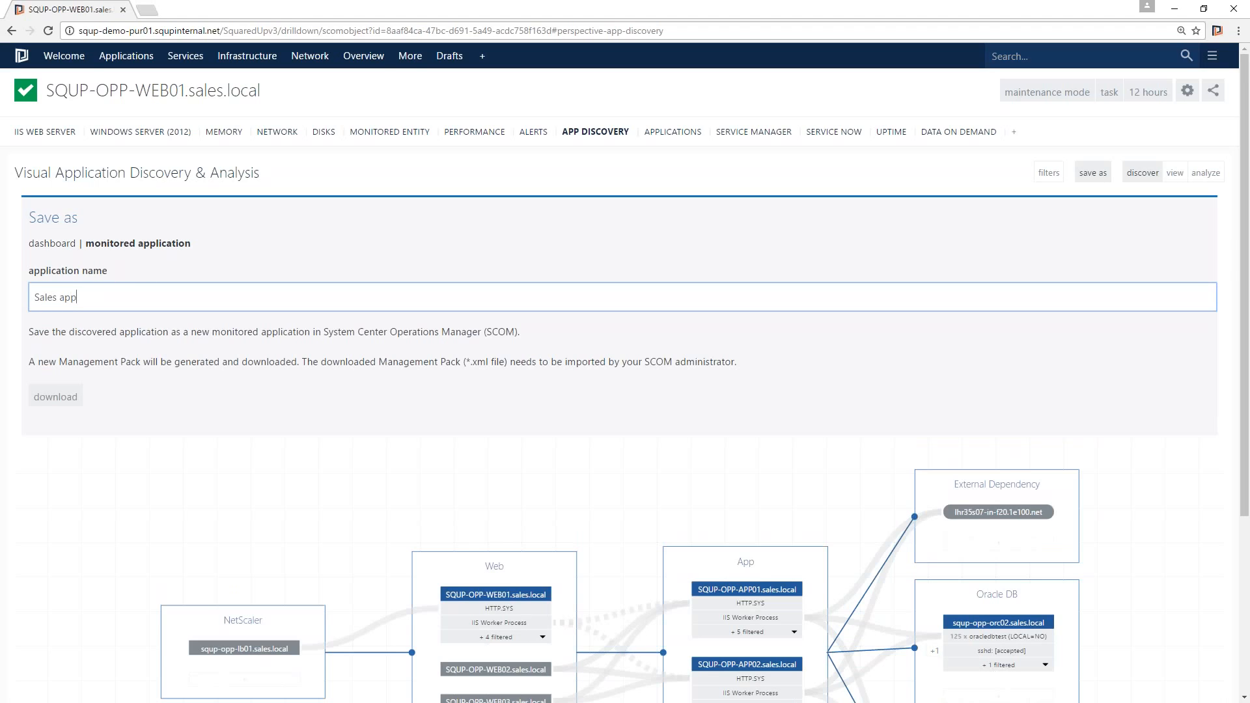
left_click(56, 396)
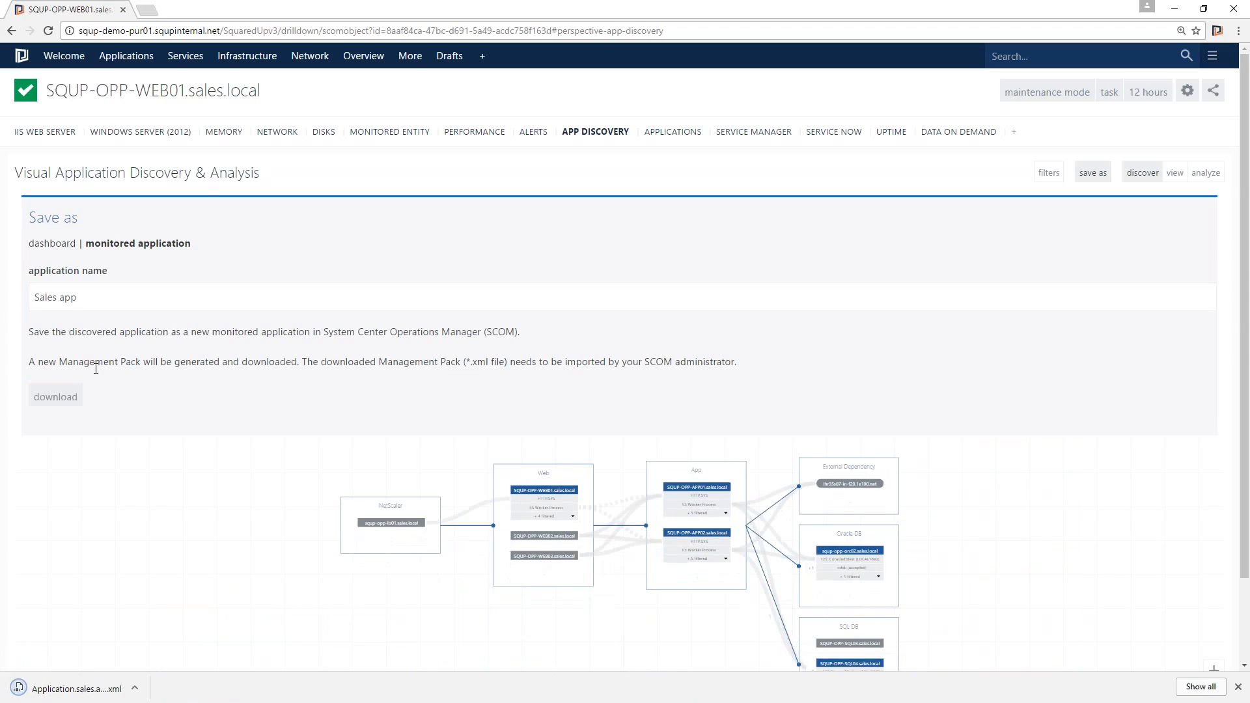